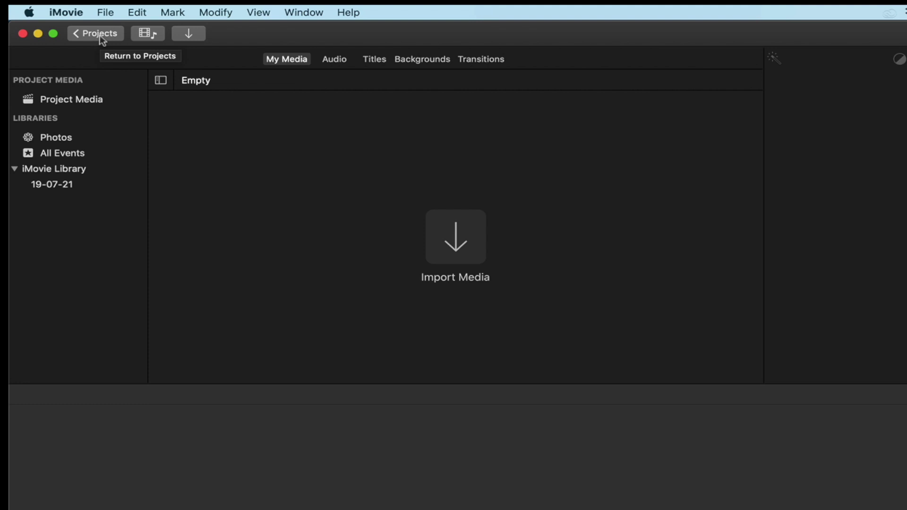
From the Projects browser, start a new project of type Trailer.
click(102, 40)
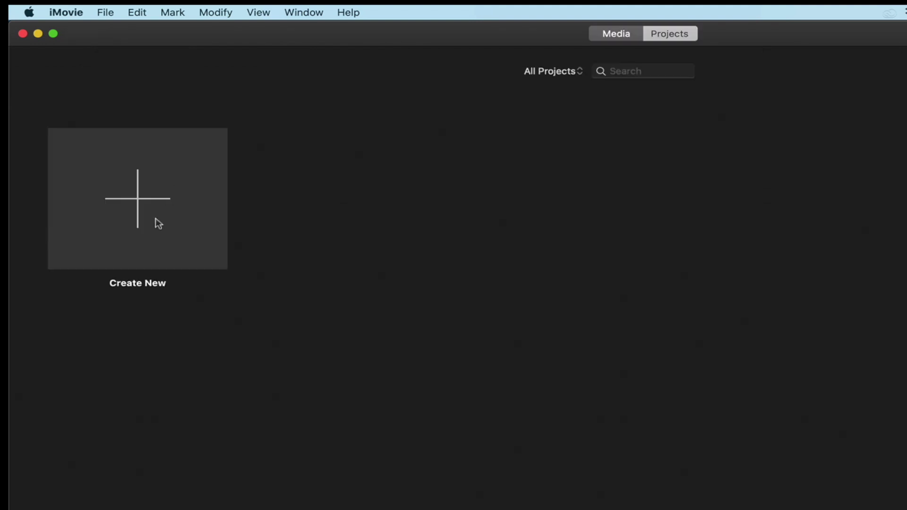
click(146, 215)
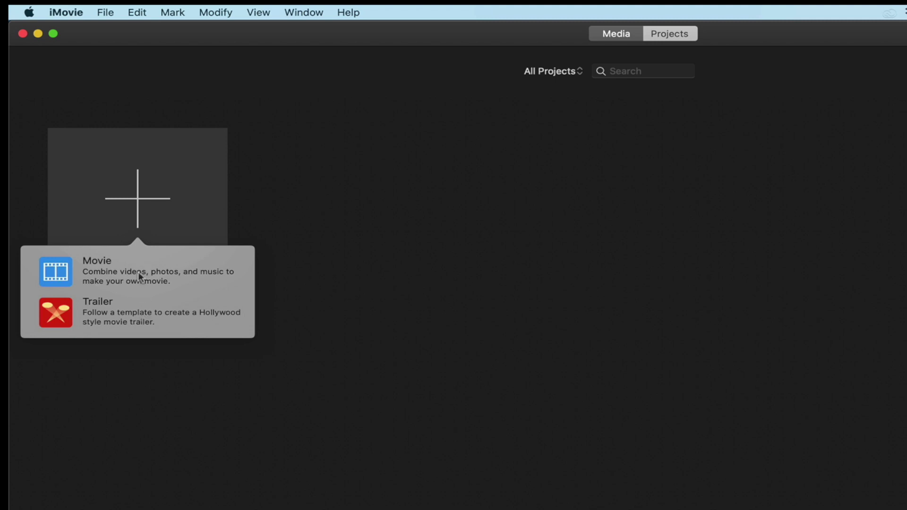
click(129, 313)
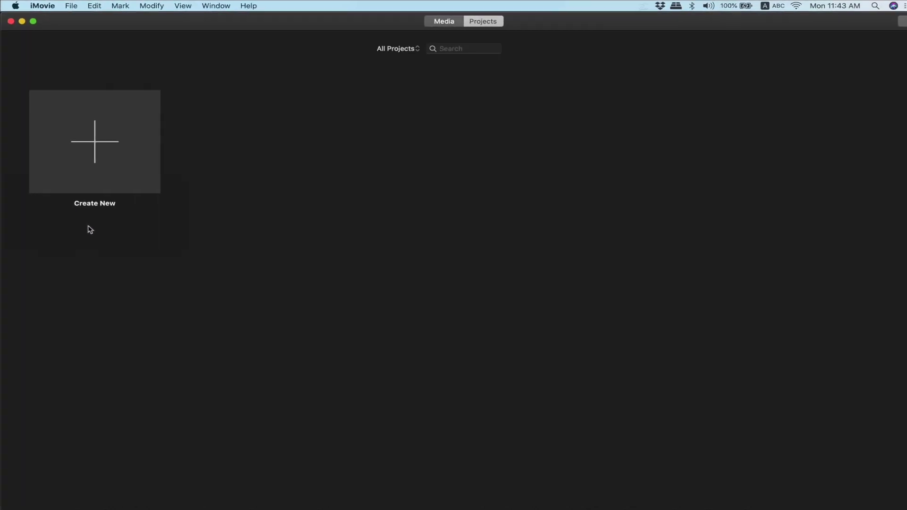
Pick the Film Noir template and create the Madrid Nights trailer (1m 19s).
scroll(365, 246, down, 2)
scroll(365, 245, down, 2)
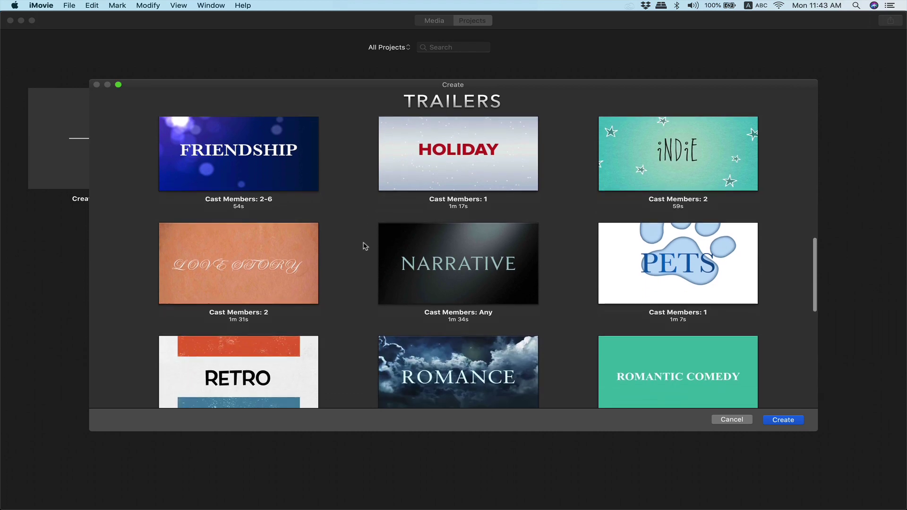
scroll(365, 246, down, 6)
scroll(365, 248, up, 5)
scroll(365, 247, up, 3)
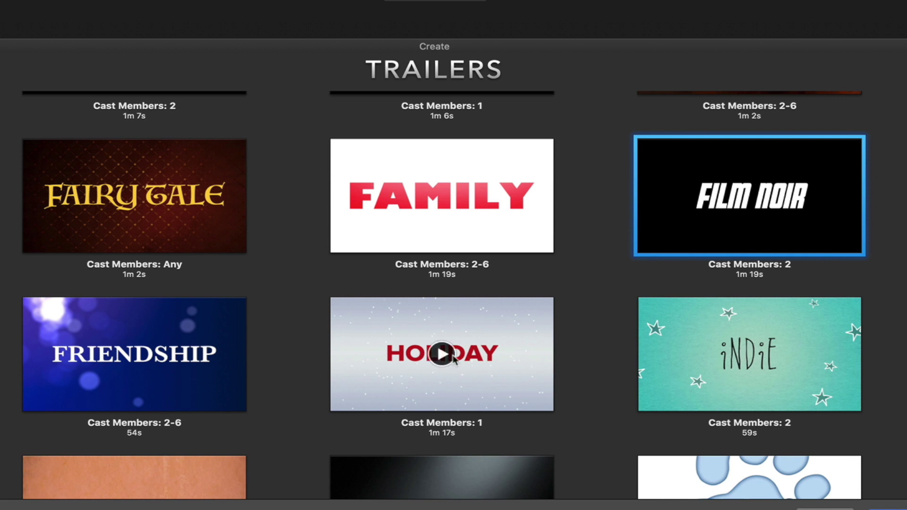
mouse_move(172, 379)
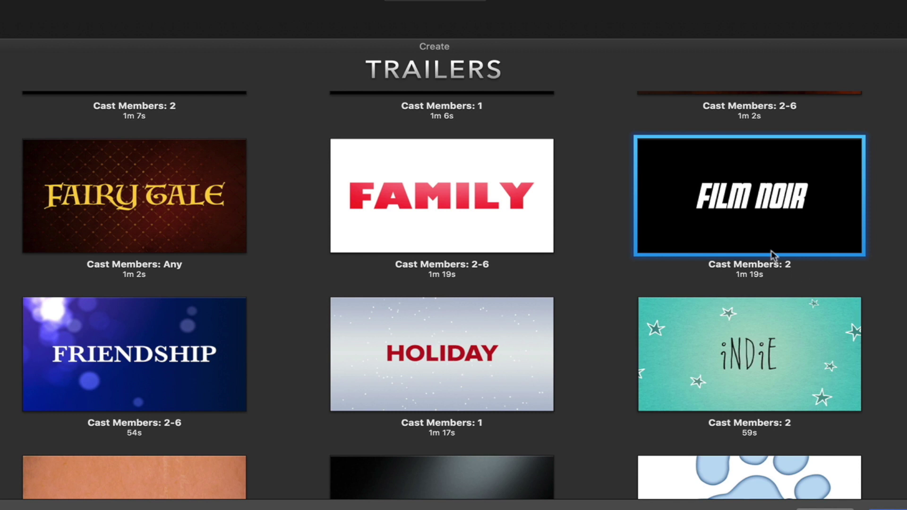
mouse_move(753, 201)
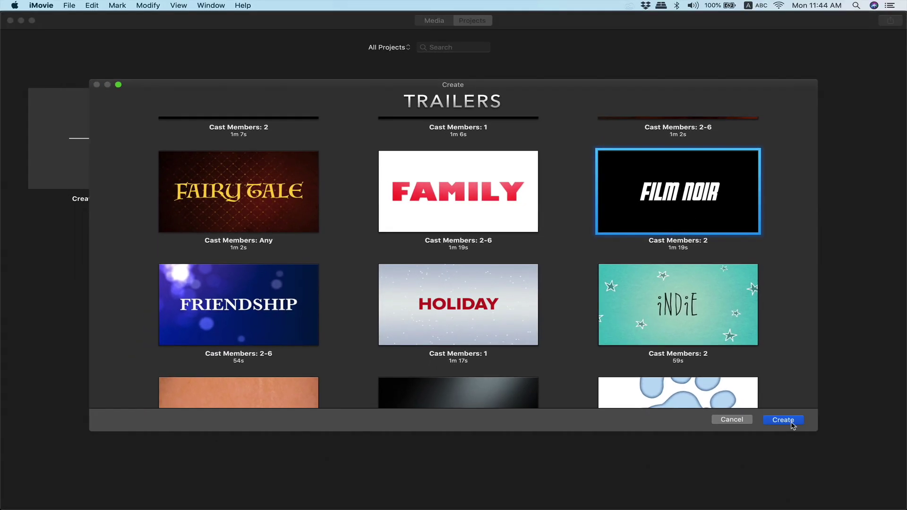
click(792, 427)
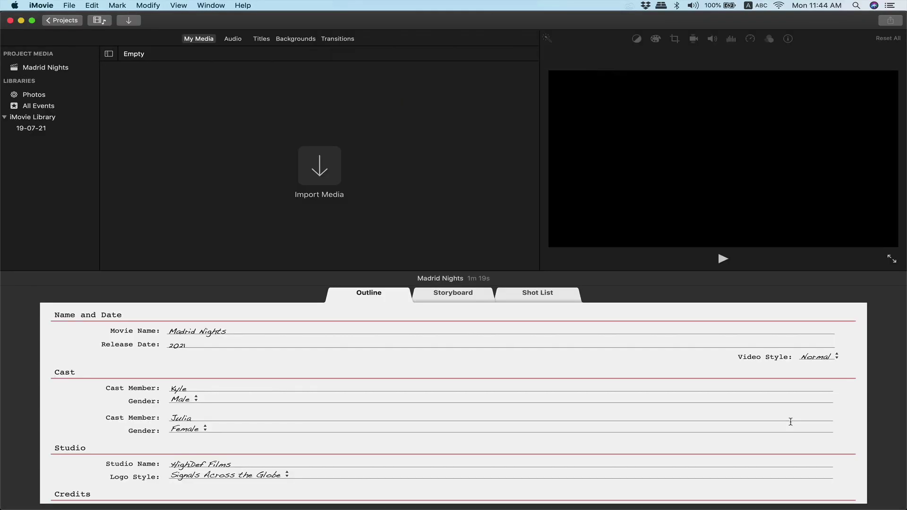
Review the trailer's movie name, release date and first cast member in the Outline.
click(248, 329)
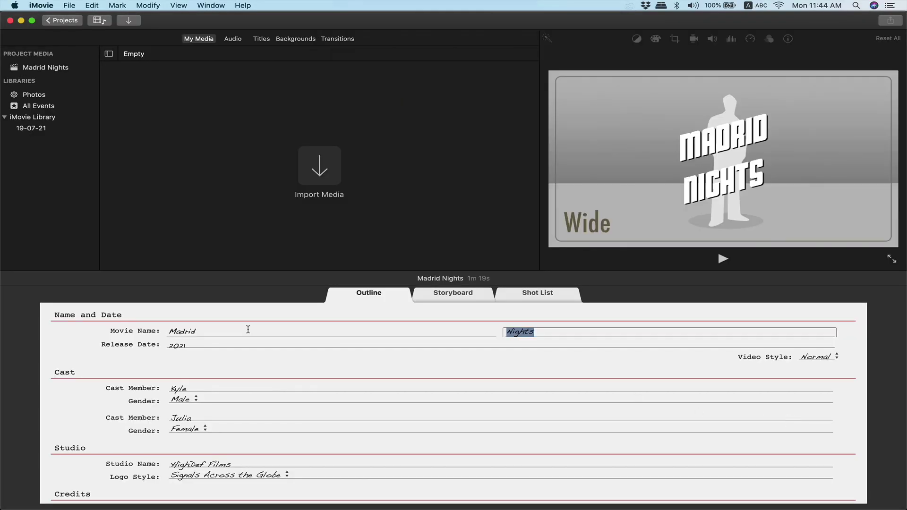
click(243, 344)
click(211, 388)
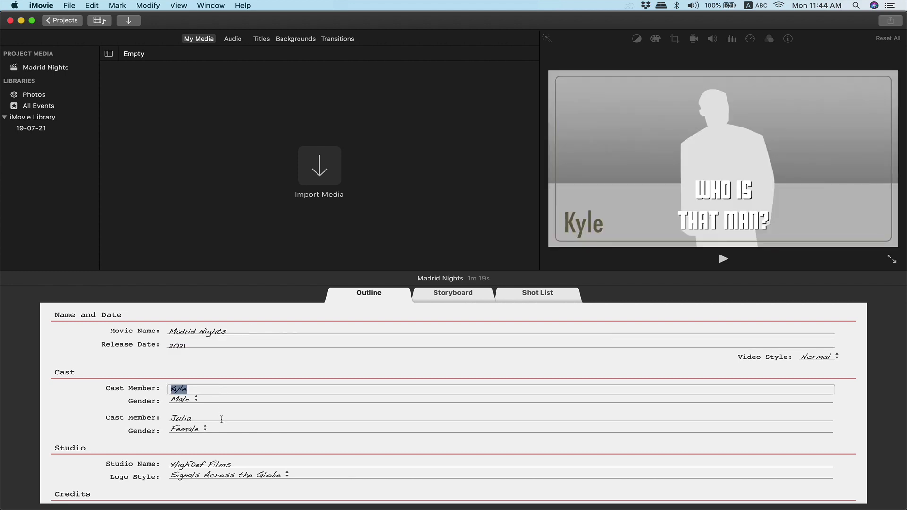
Browse the Storyboard's placeholder shots such as Kyle, Action, Two Shot and Medium.
click(454, 294)
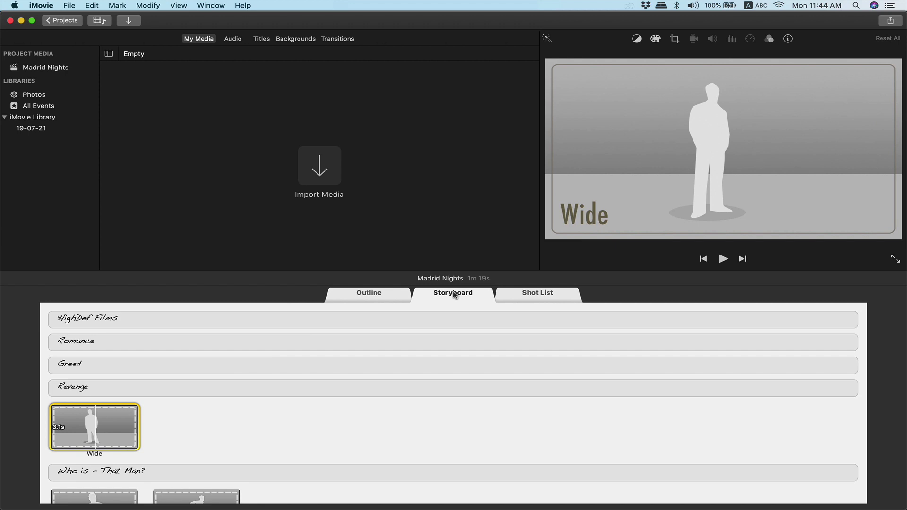
scroll(295, 376, down, 3)
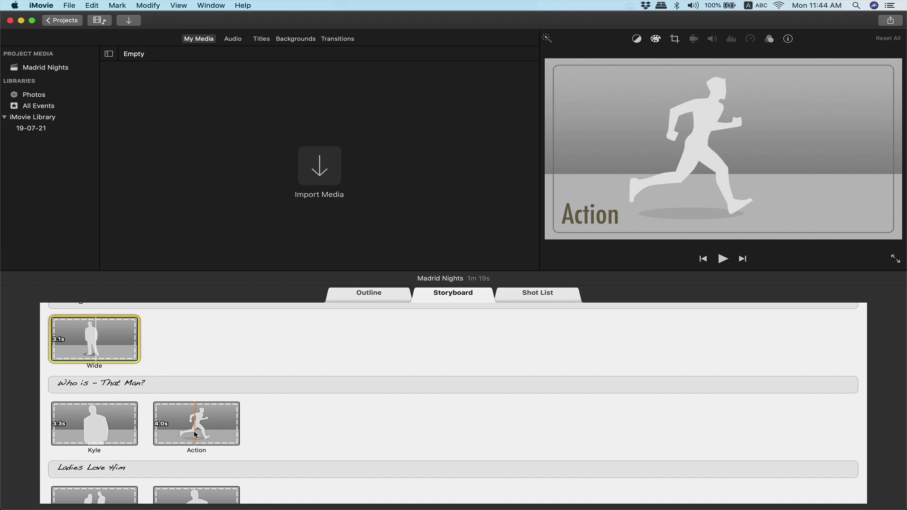
scroll(195, 433, down, 4)
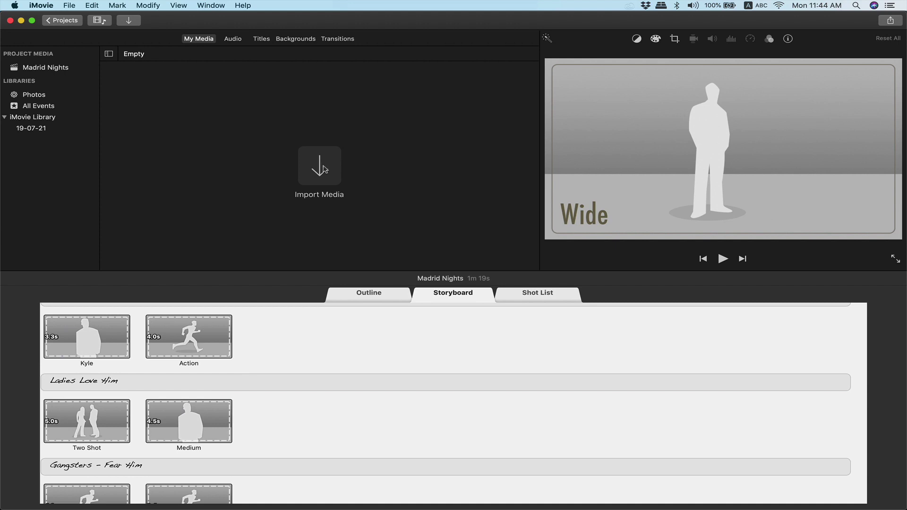
Import the beach couple and ballet dancer video files into the project media.
drag(354, 257, 319, 170)
scroll(133, 366, up, 3)
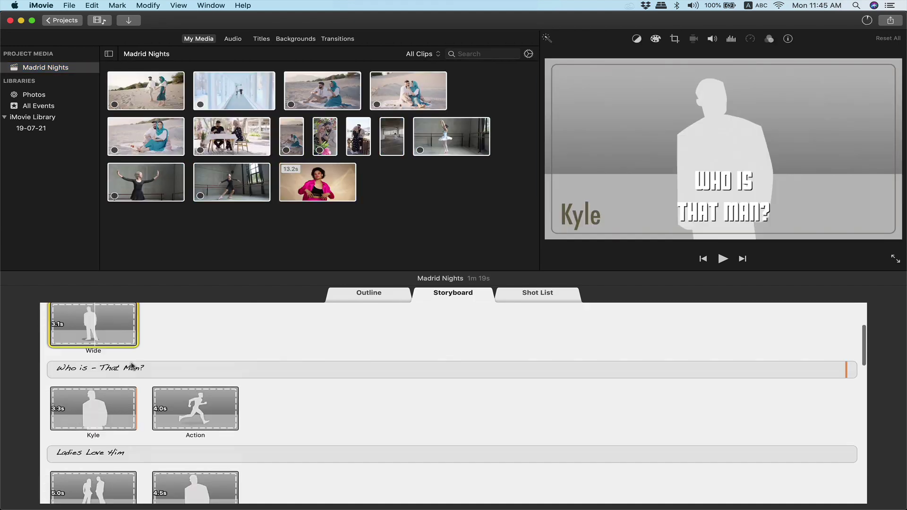
scroll(132, 366, up, 4)
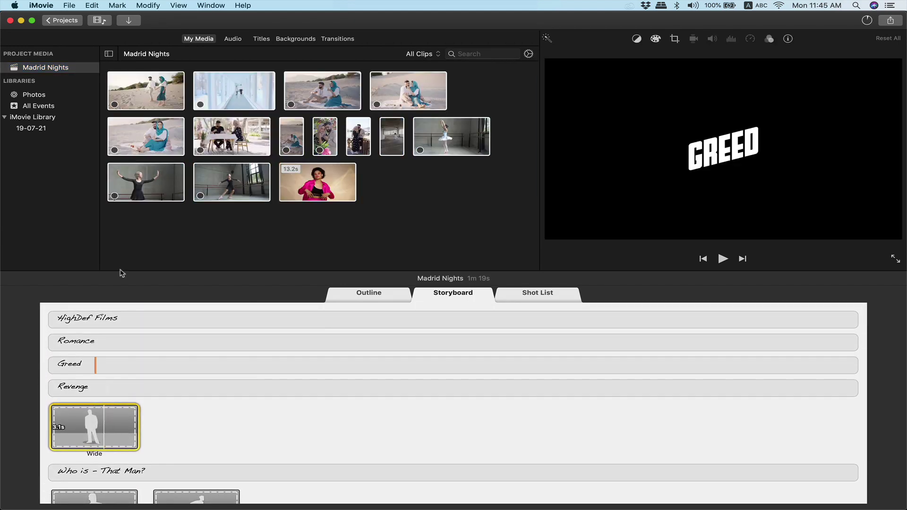
Fill the Wide placeholder with a beach clip and select the Madrid Nights event.
key(cmd+a)
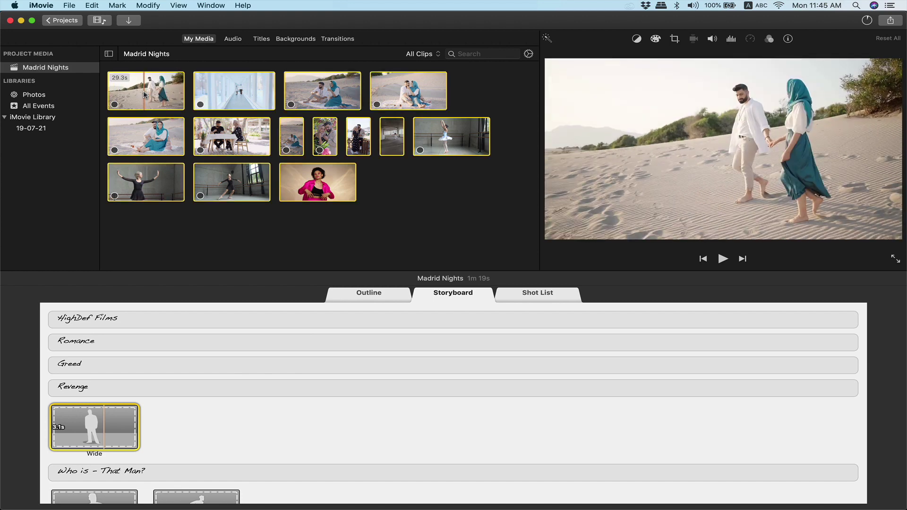
drag(145, 95, 94, 427)
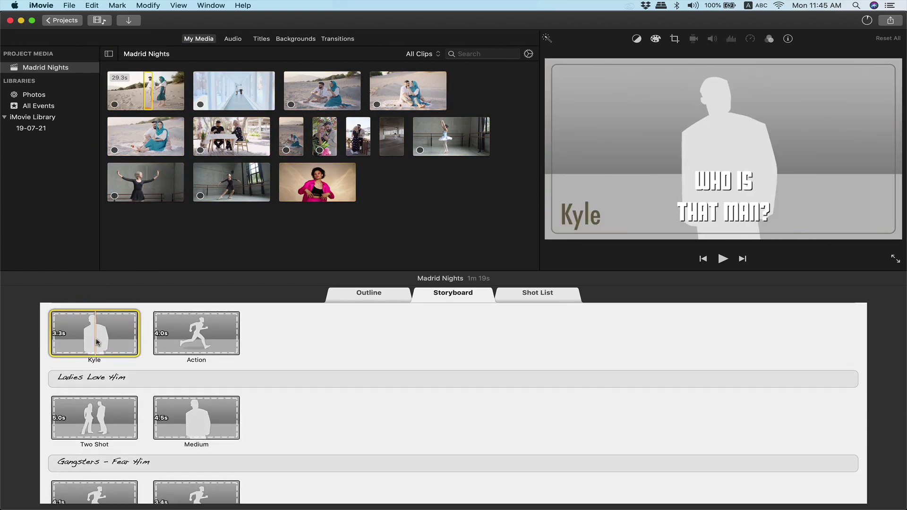
click(52, 69)
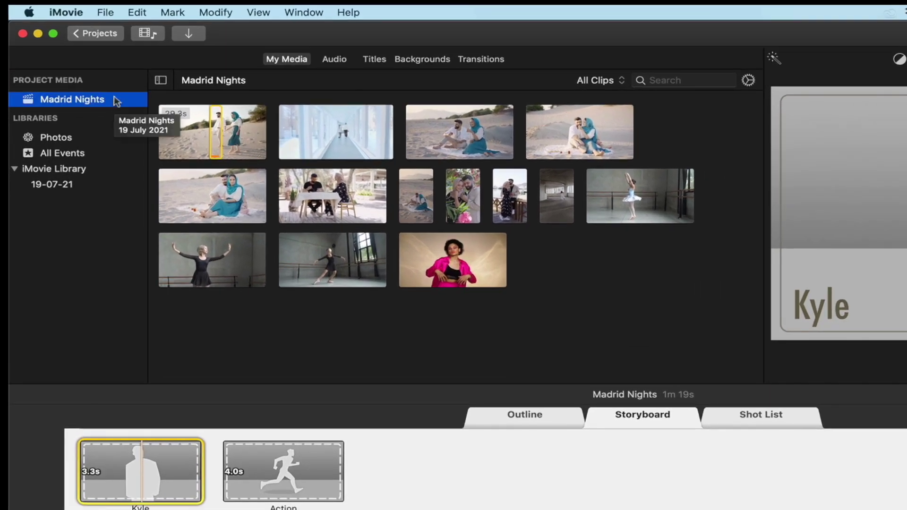
Return to the projects list, keeping the project name Madrid Nights.
click(104, 36)
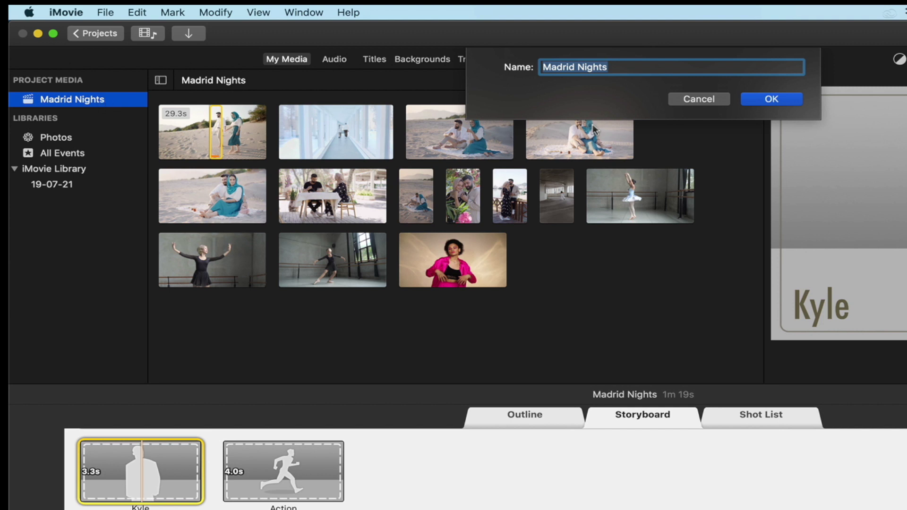
click(772, 100)
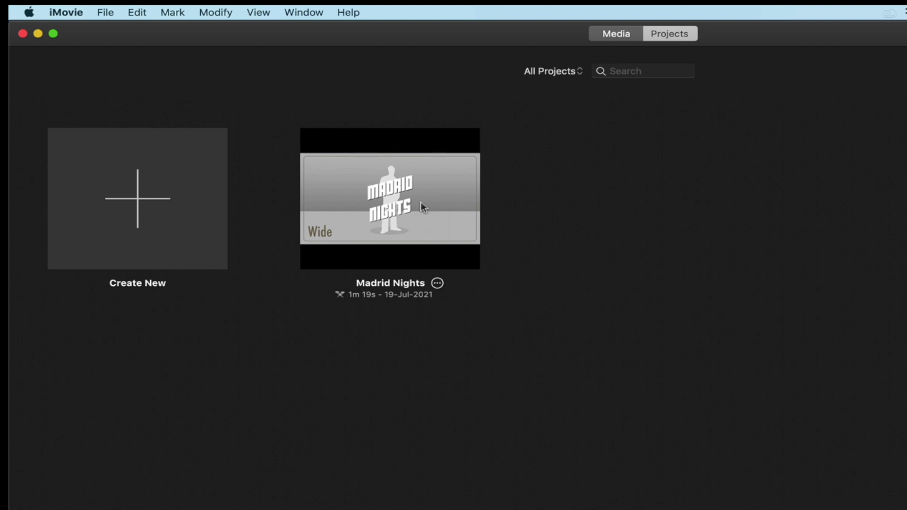
Convert Madrid Nights to a regular movie and send its event to Final Cut Pro.
click(438, 284)
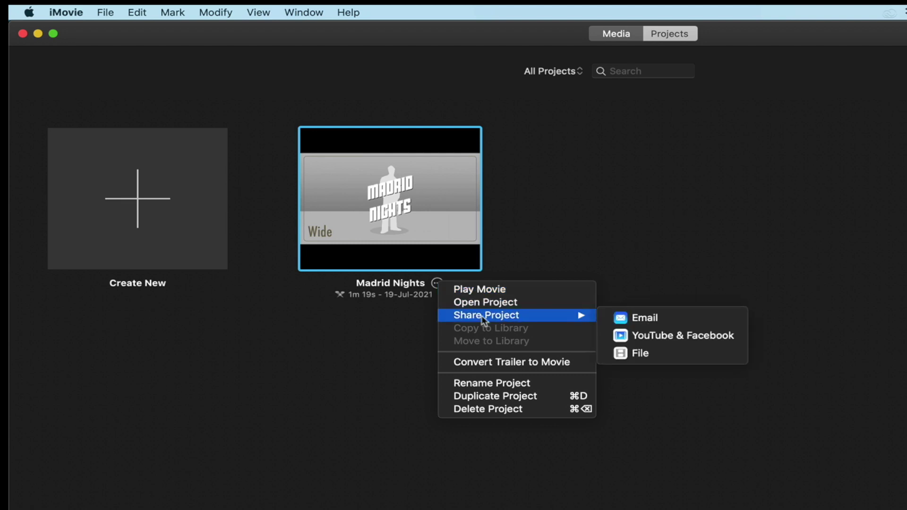
click(485, 363)
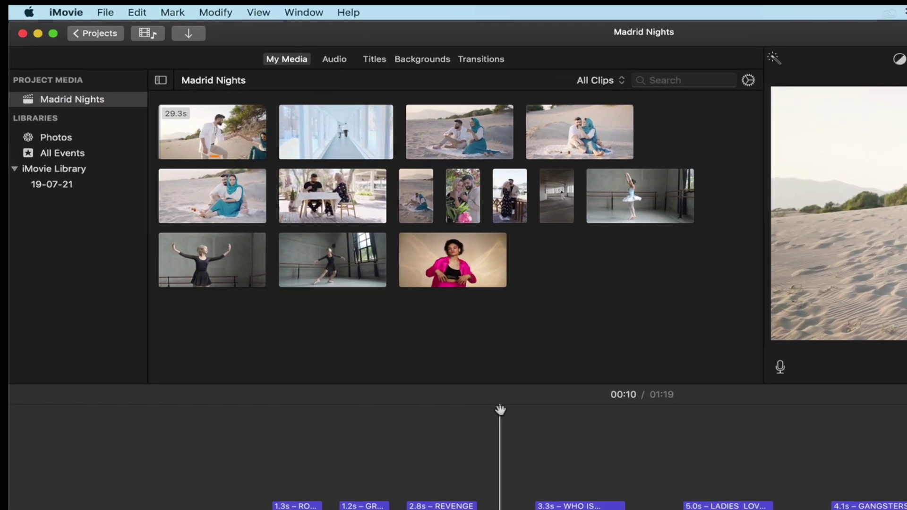
click(105, 13)
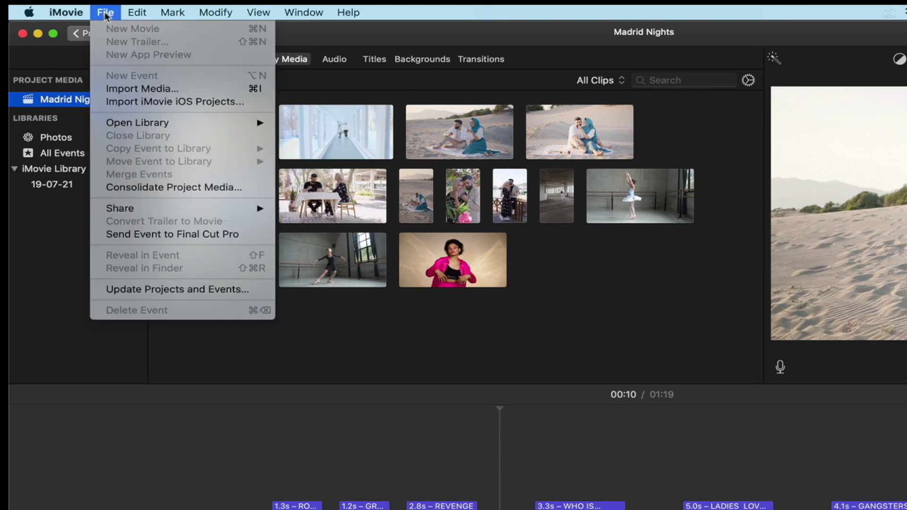
click(171, 235)
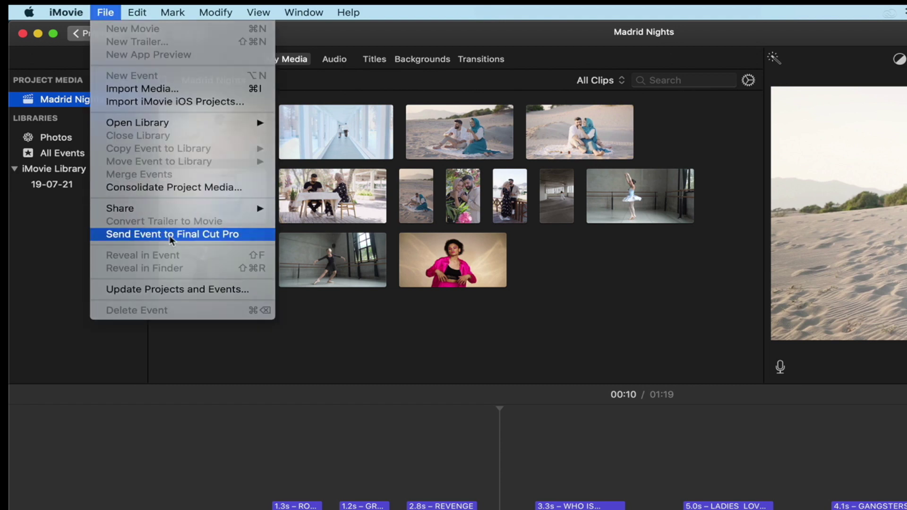
scroll(236, 213, up, 10)
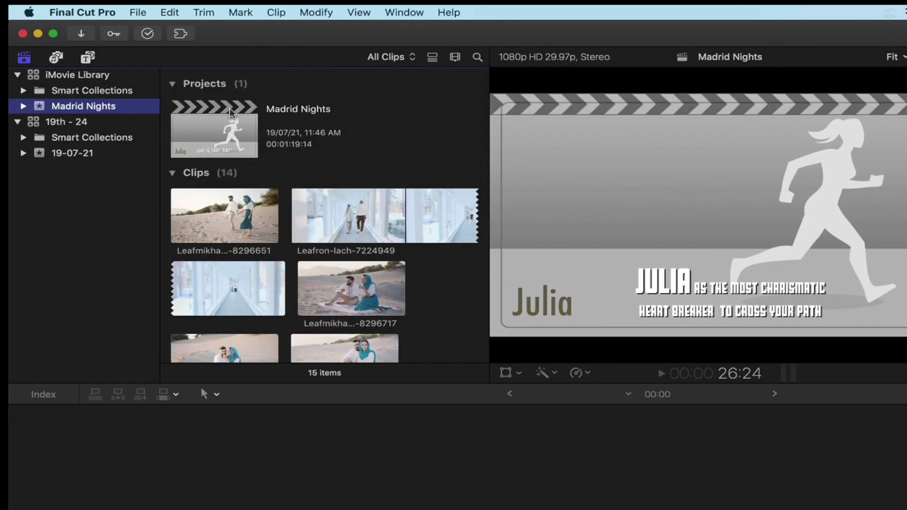
Replace the Two Shot placeholder near 19 seconds with Leafmikhail-nilov-8296717, video only.
double_click(229, 108)
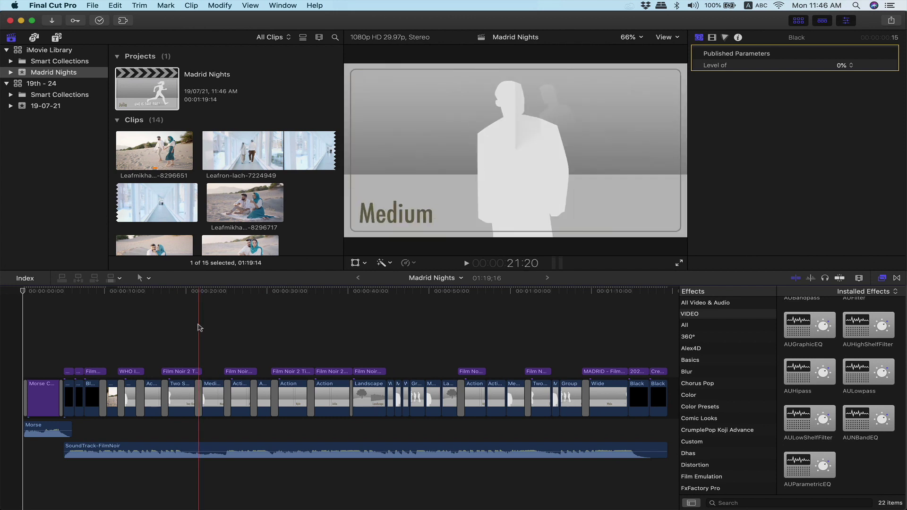
click(182, 303)
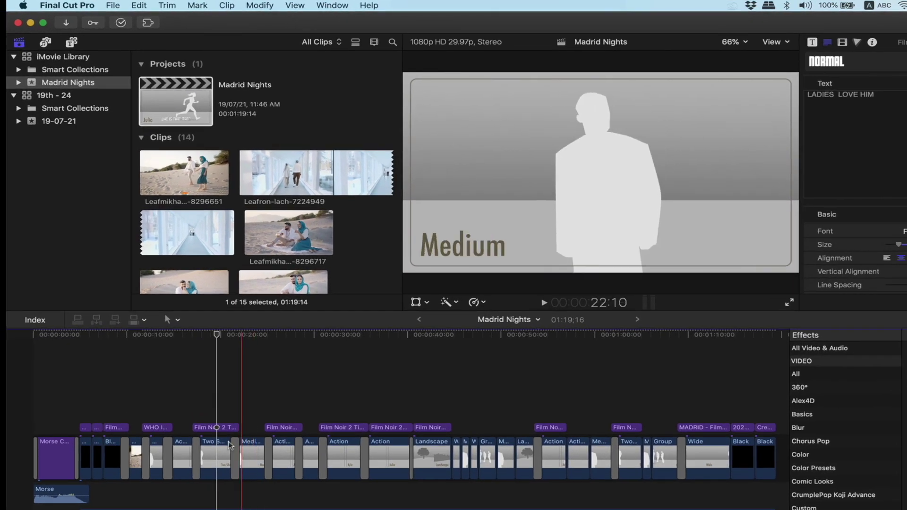
click(184, 393)
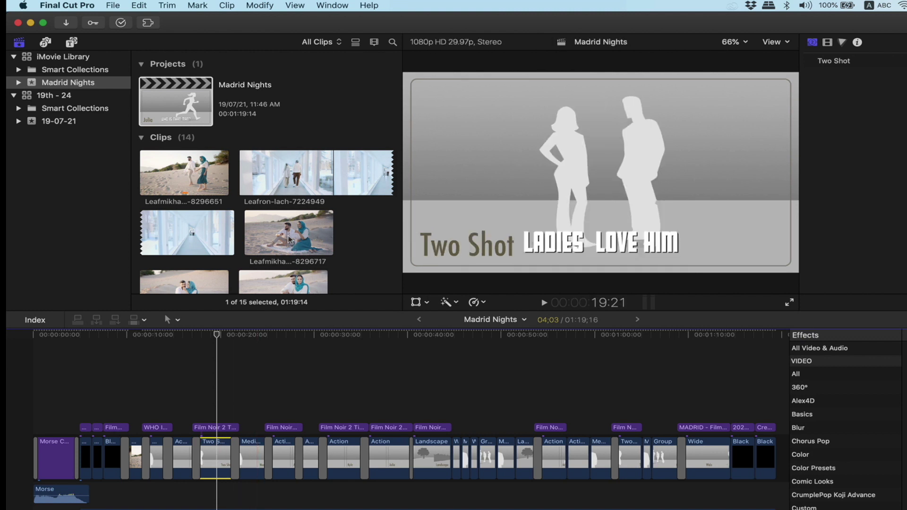
click(290, 238)
click(144, 319)
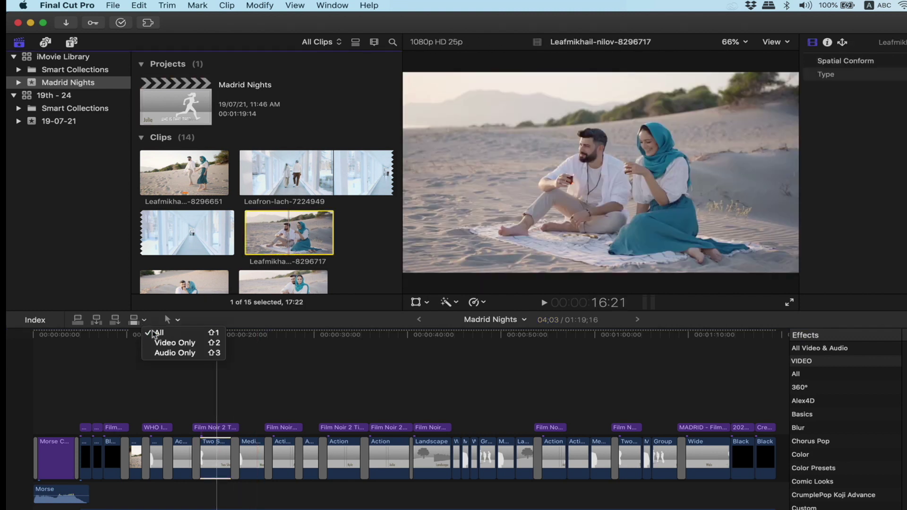
click(161, 344)
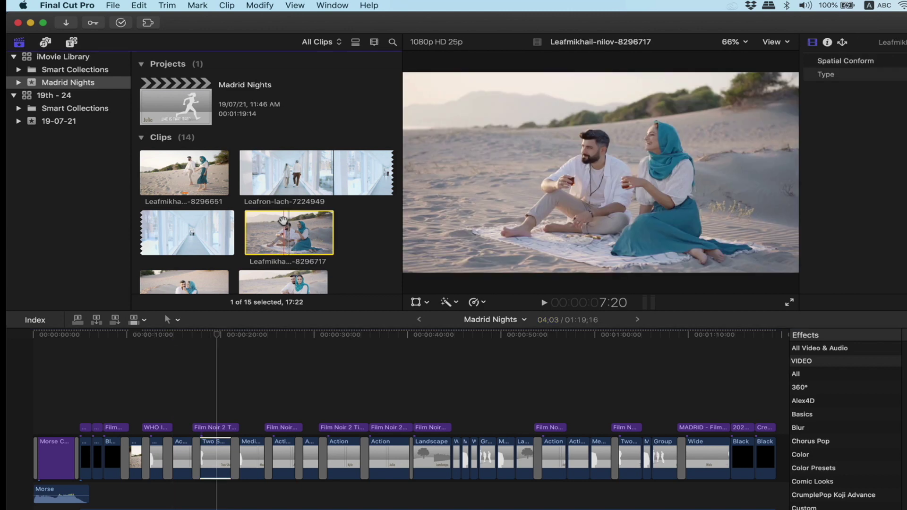
drag(283, 221, 216, 453)
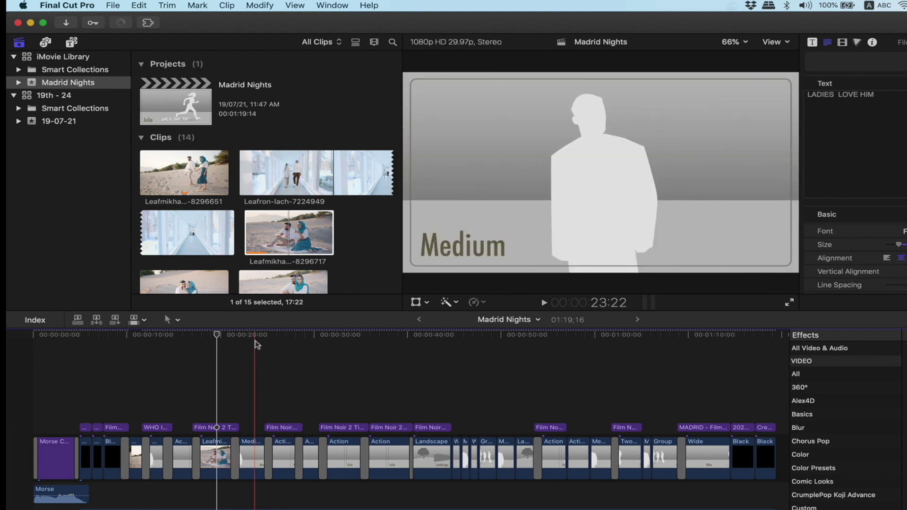
Replace the Medium placeholder with beach clip Leafmikhail-nilov-8296730.
click(253, 453)
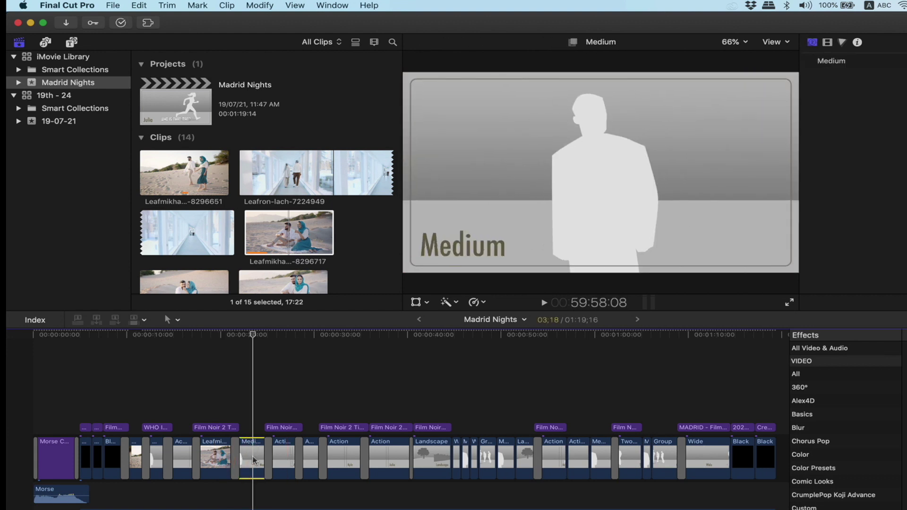
click(270, 286)
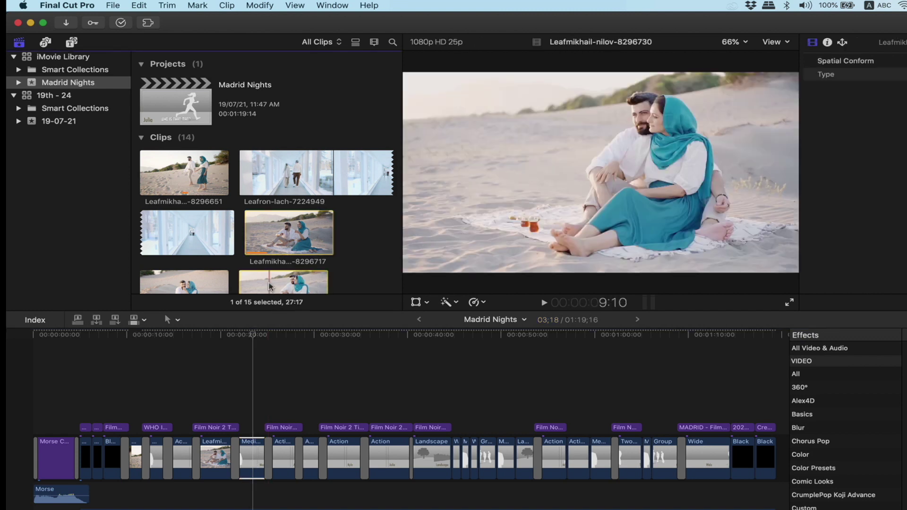
drag(270, 286, 252, 453)
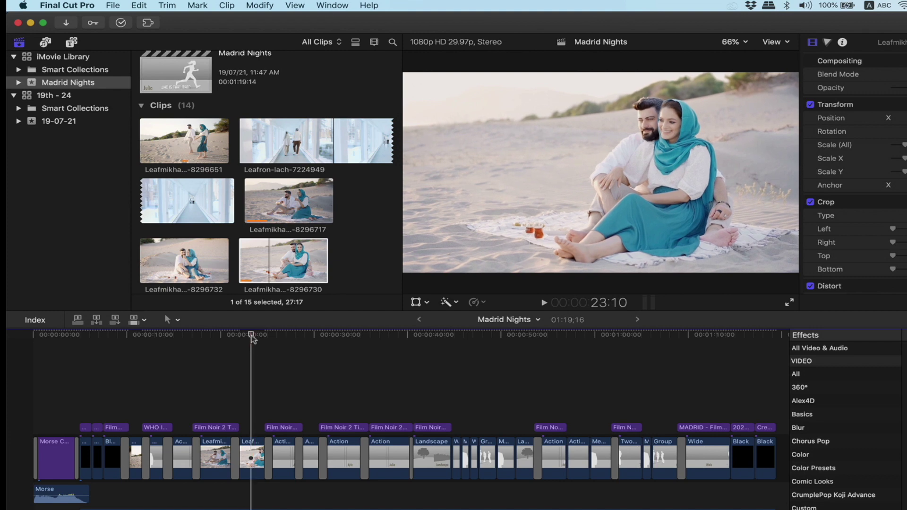
Select the LADIES LOVE HIM title text and play back the trailer.
click(215, 426)
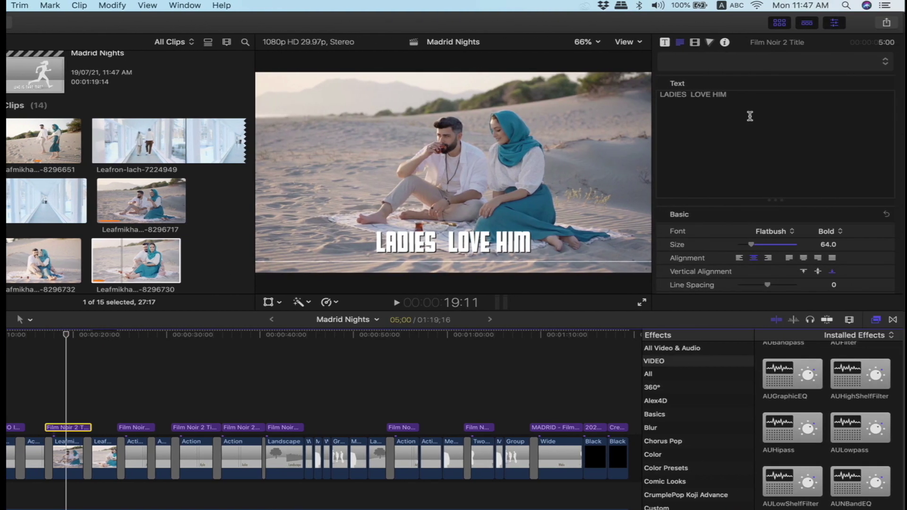
triple_click(702, 98)
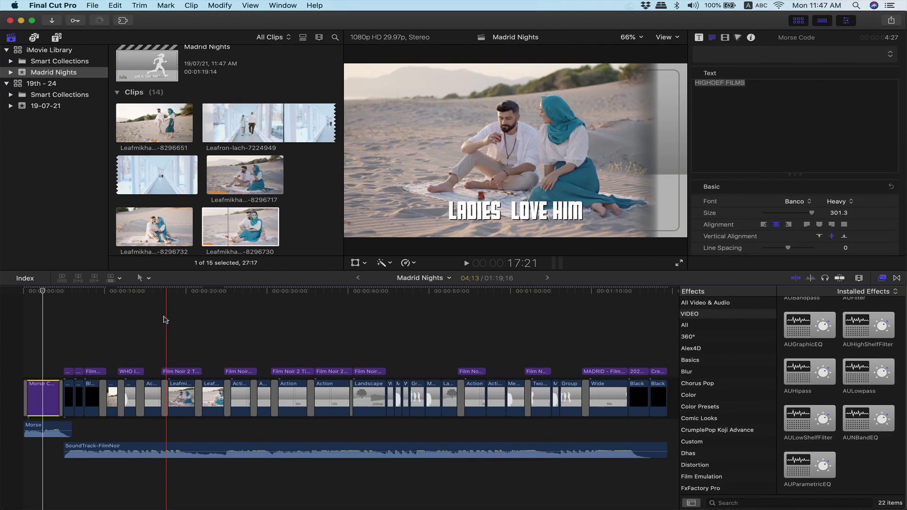
key(space)
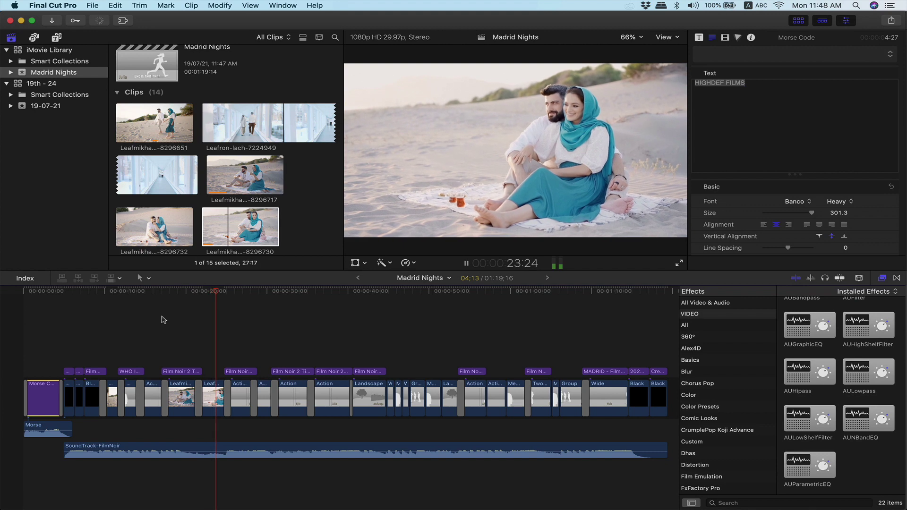
Put a Gaussian blur transition at the cut after the second beach clip and preview it.
key(space)
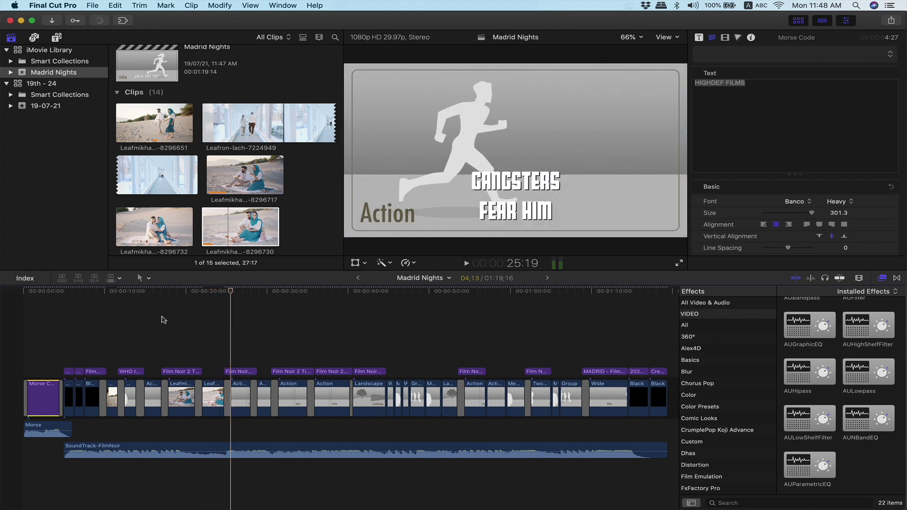
click(198, 397)
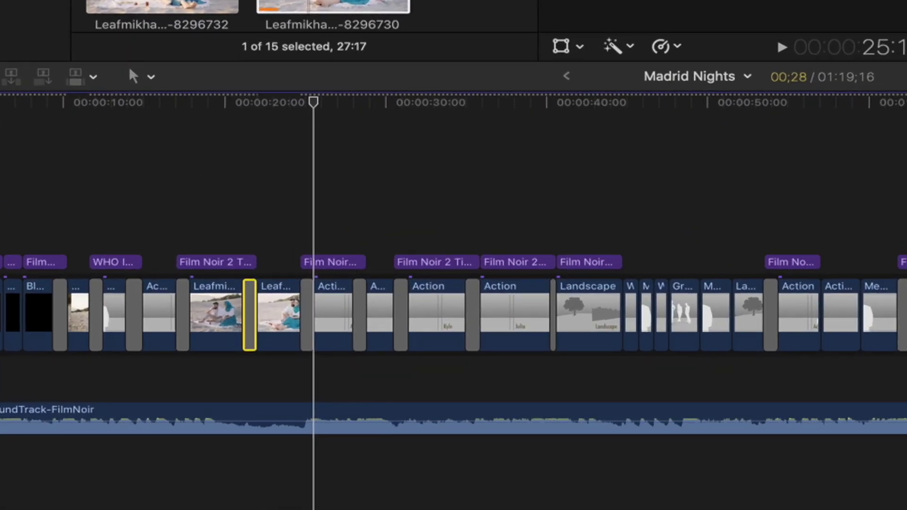
click(307, 315)
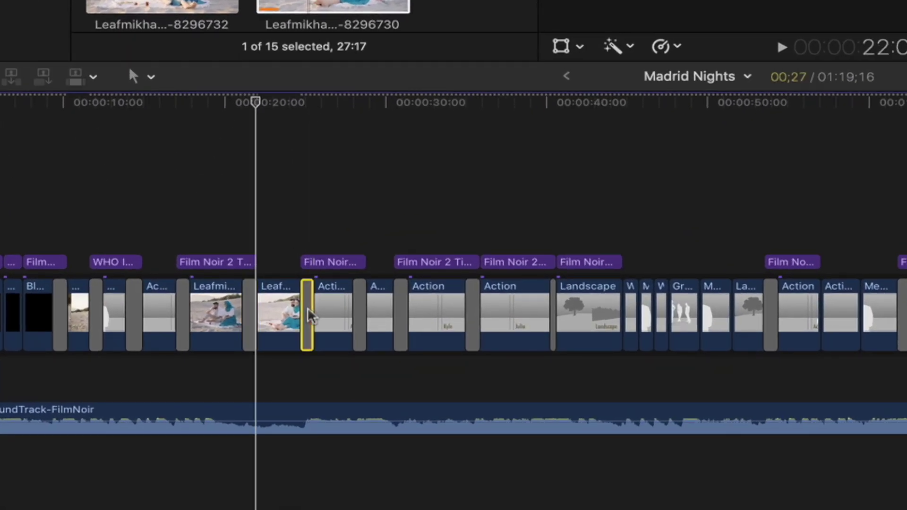
key(ctrl+super+5)
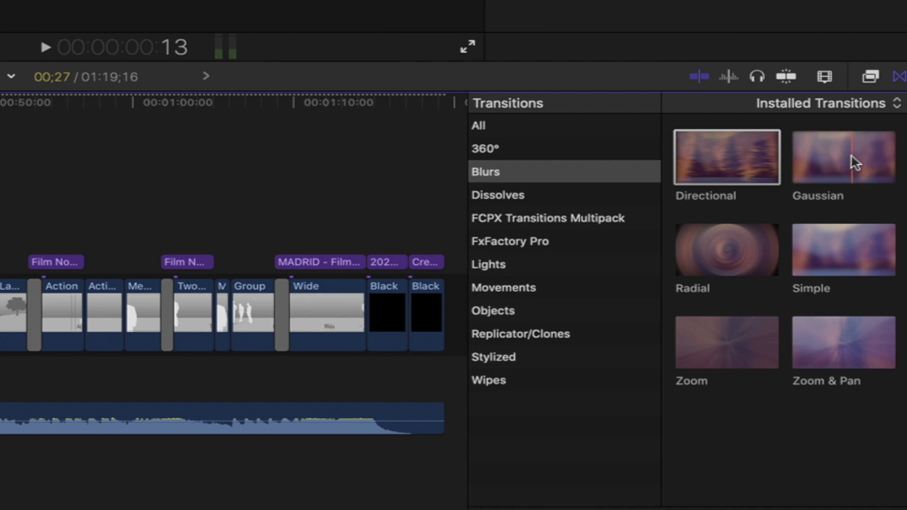
click(853, 160)
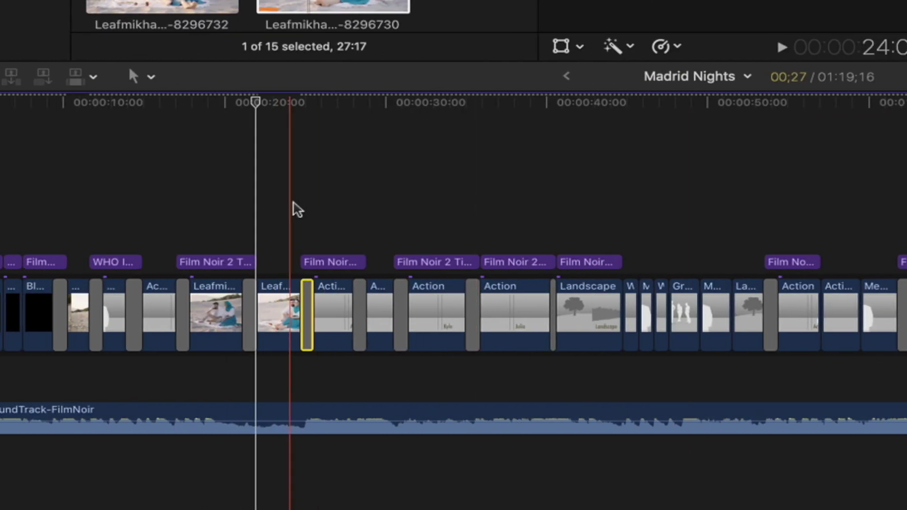
key(space)
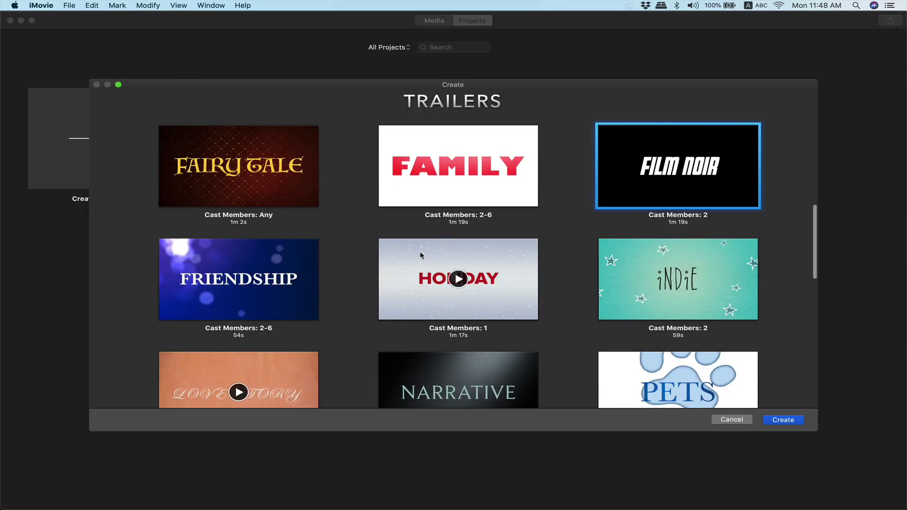
scroll(420, 255, down, 5)
scroll(420, 255, down, 5)
scroll(420, 255, down, 3)
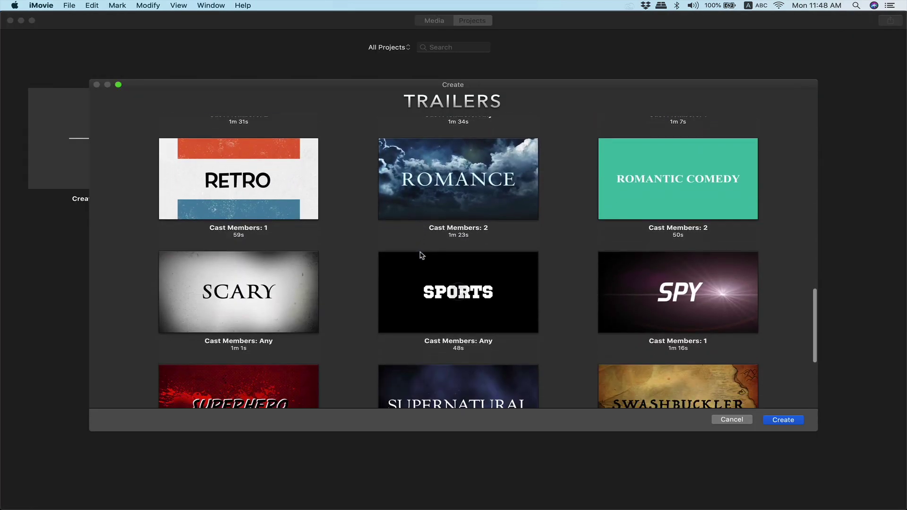
scroll(420, 255, down, 5)
scroll(421, 255, down, 3)
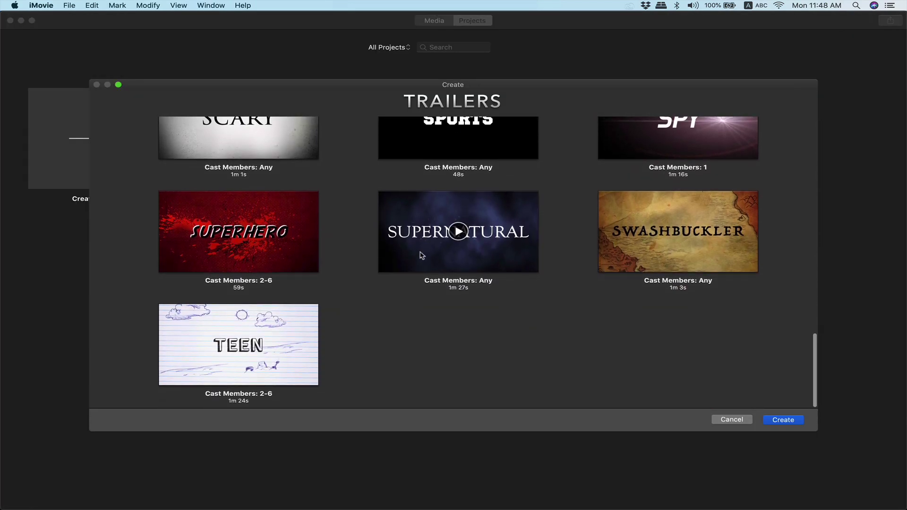
scroll(421, 255, up, 1)
scroll(420, 255, up, 4)
scroll(420, 255, up, 2)
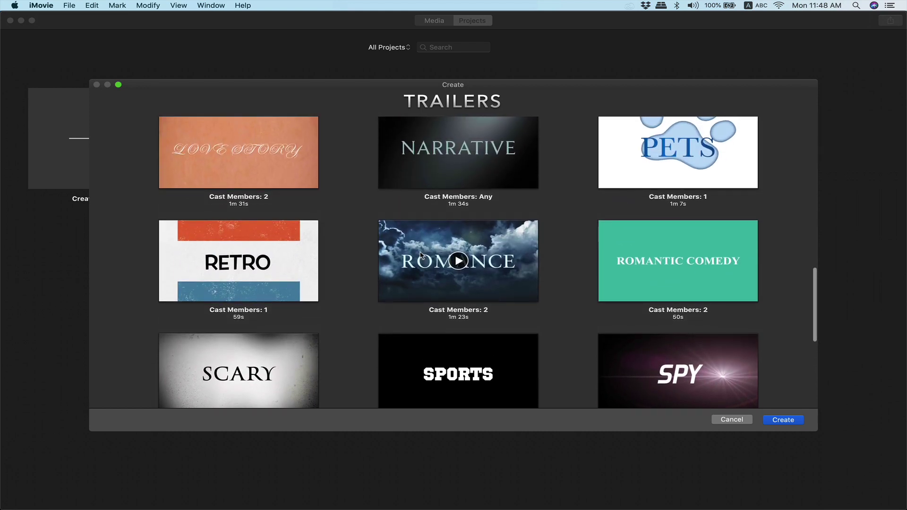